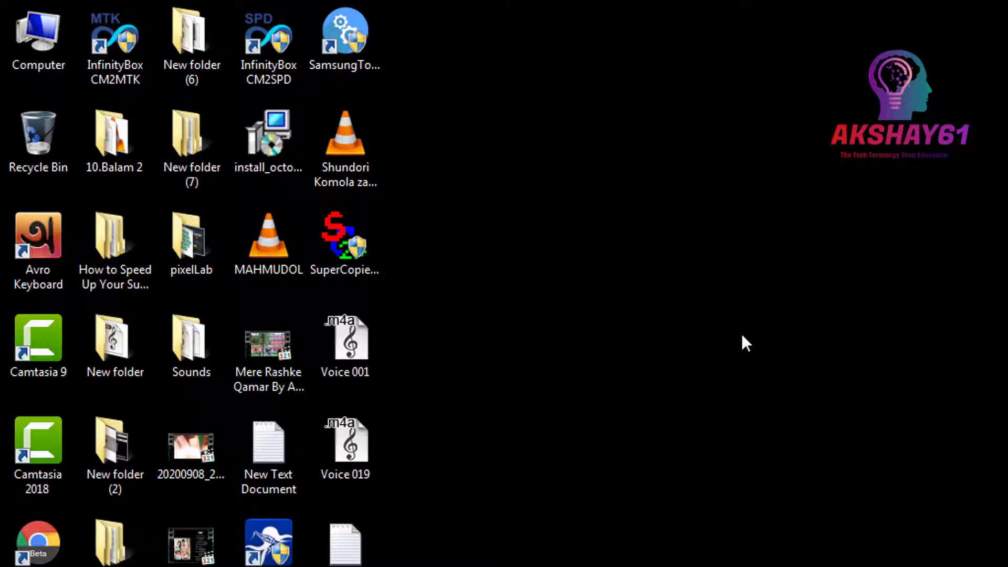
{"action": "right_click", "coordinate": [557, 229]}
{"action": "left_click", "coordinate": [622, 287]}
{"action": "right_click", "coordinate": [718, 250]}
{"action": "left_click", "coordinate": [778, 310]}
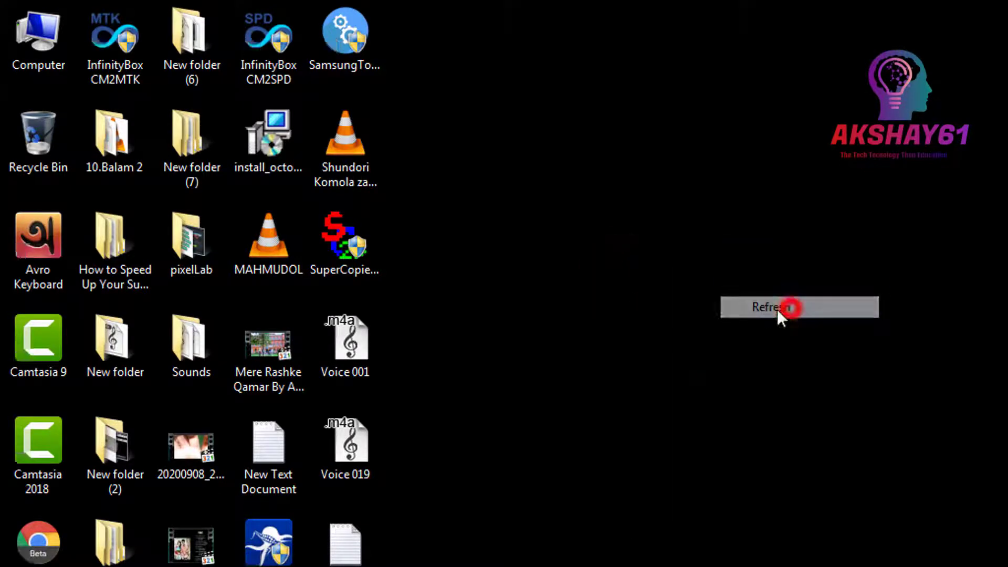
{"action": "right_click", "coordinate": [640, 296]}
{"action": "left_click", "coordinate": [704, 355]}
{"action": "right_click", "coordinate": [599, 305]}
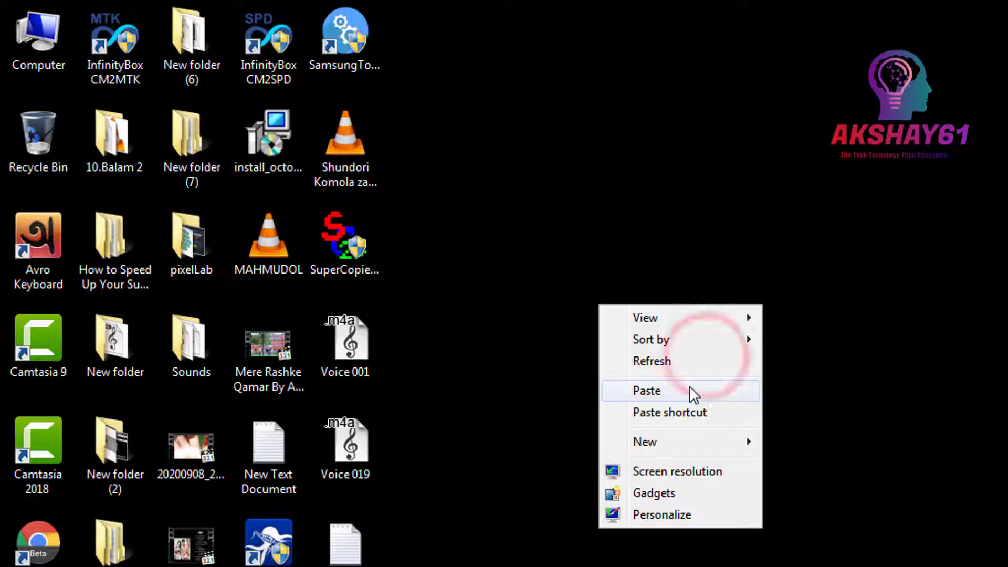
{"action": "left_click", "coordinate": [655, 363]}
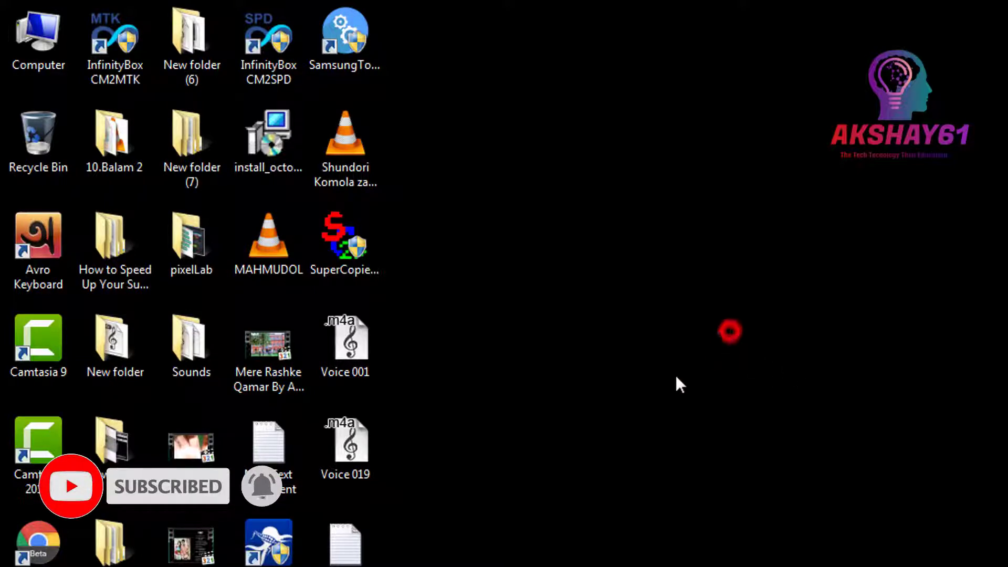
{"action": "right_click", "coordinate": [730, 330]}
{"action": "left_click", "coordinate": [790, 364]}
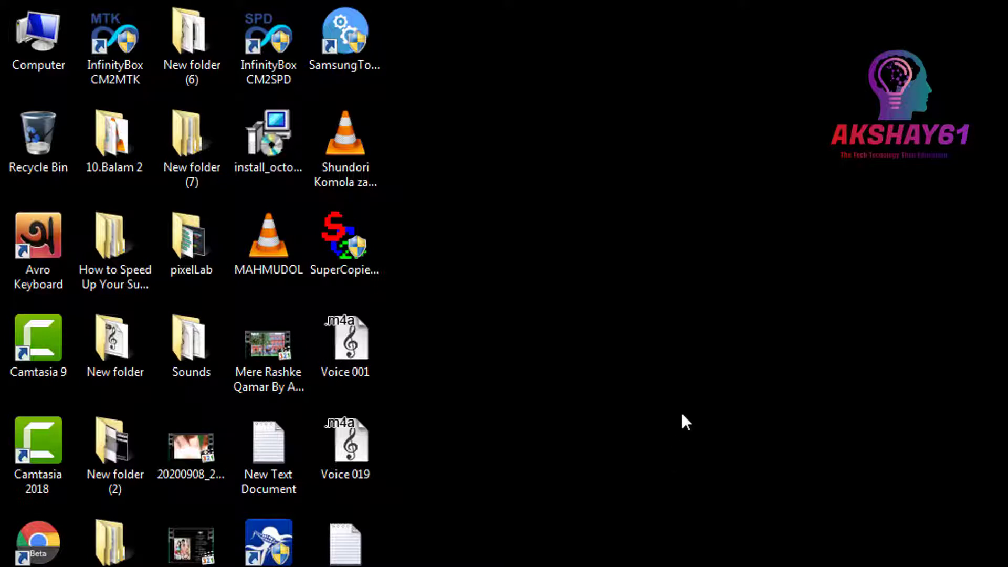
{"action": "right_click", "coordinate": [652, 227]}
{"action": "left_click", "coordinate": [688, 276]}
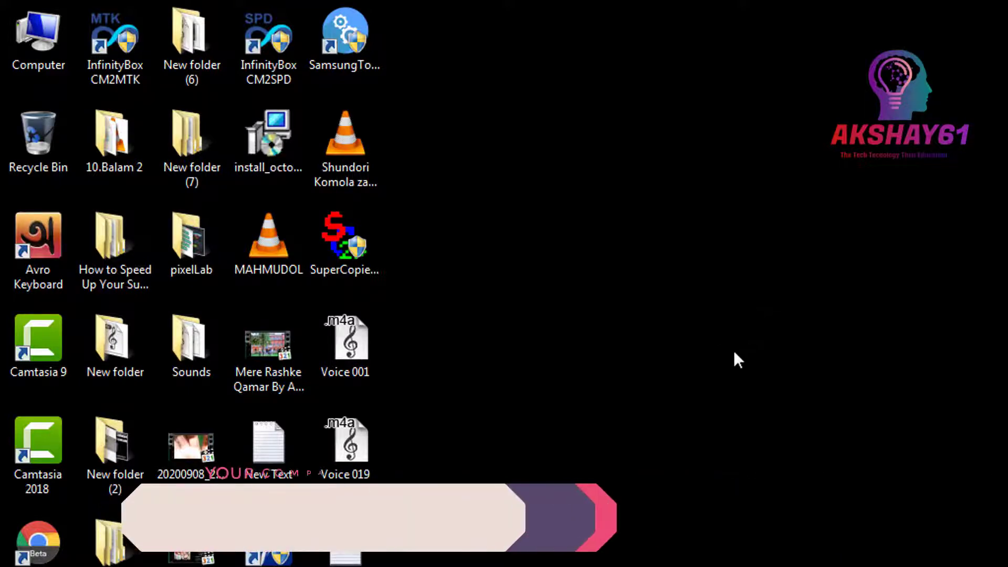
{"action": "right_click", "coordinate": [687, 318]}
{"action": "left_click", "coordinate": [746, 373]}
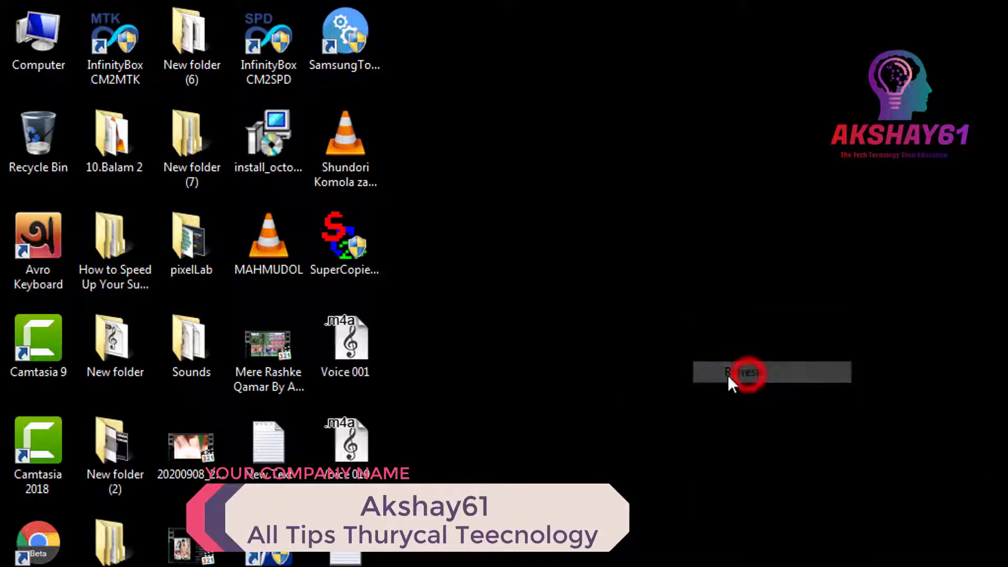
{"action": "right_click", "coordinate": [738, 209]}
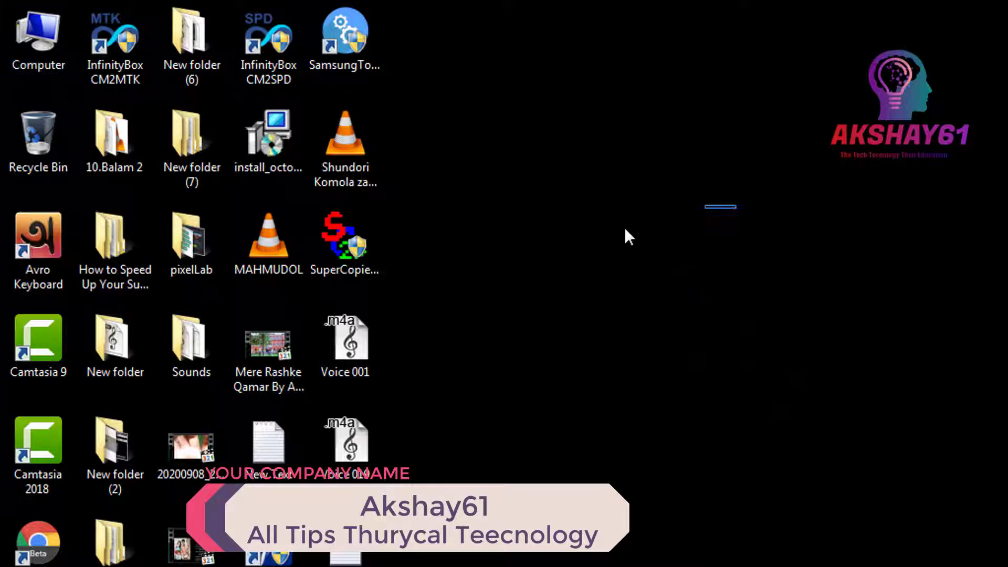
{"action": "left_click", "coordinate": [805, 269]}
{"action": "right_click", "coordinate": [362, 244]}
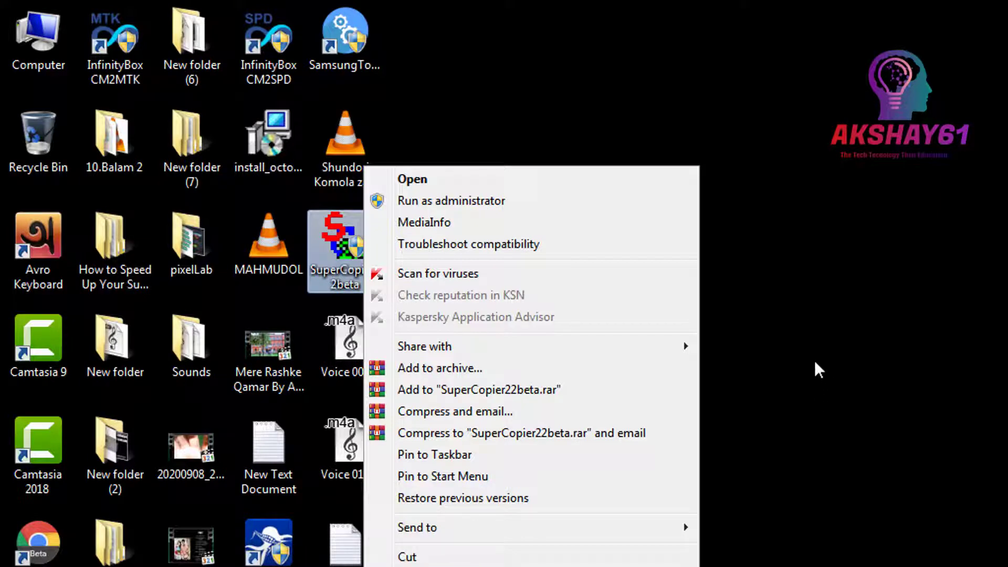
{"action": "left_click", "coordinate": [798, 387]}
{"action": "right_click", "coordinate": [675, 258]}
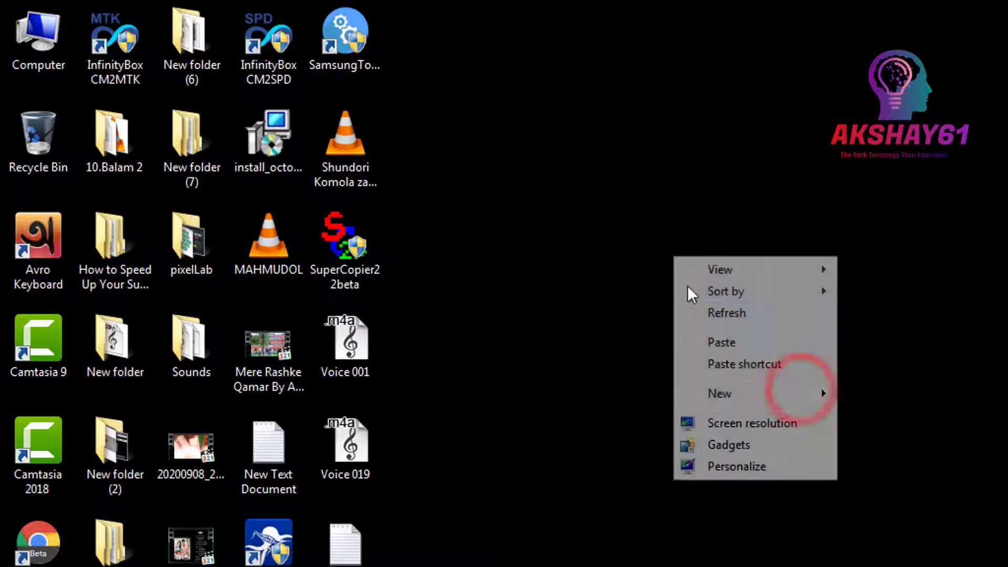
{"action": "left_click", "coordinate": [730, 312]}
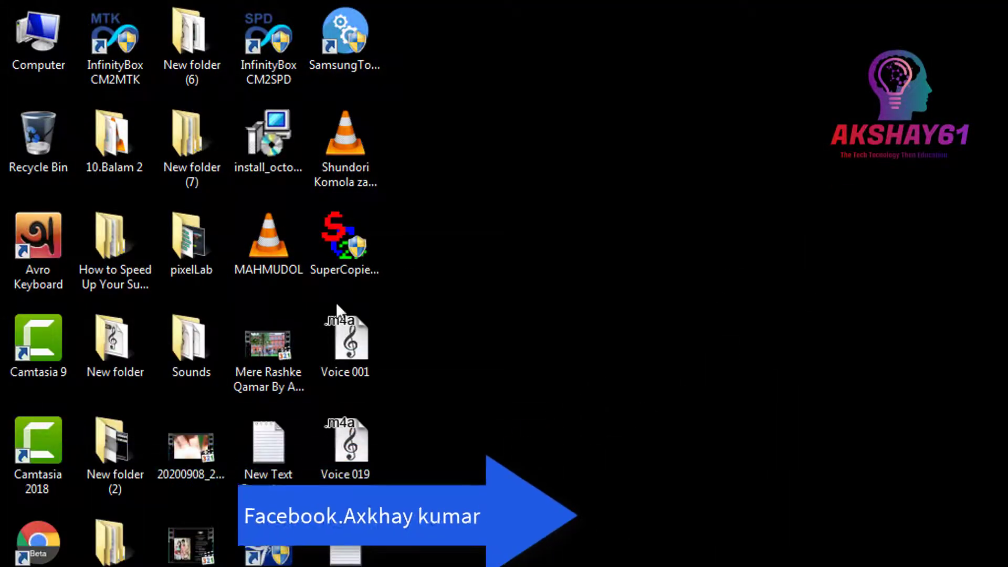
Run the SuperCopier22beta installer in English and start the installation into C:\Program Files (x86)\SuperCopier2
{"action": "left_click", "coordinate": [355, 254]}
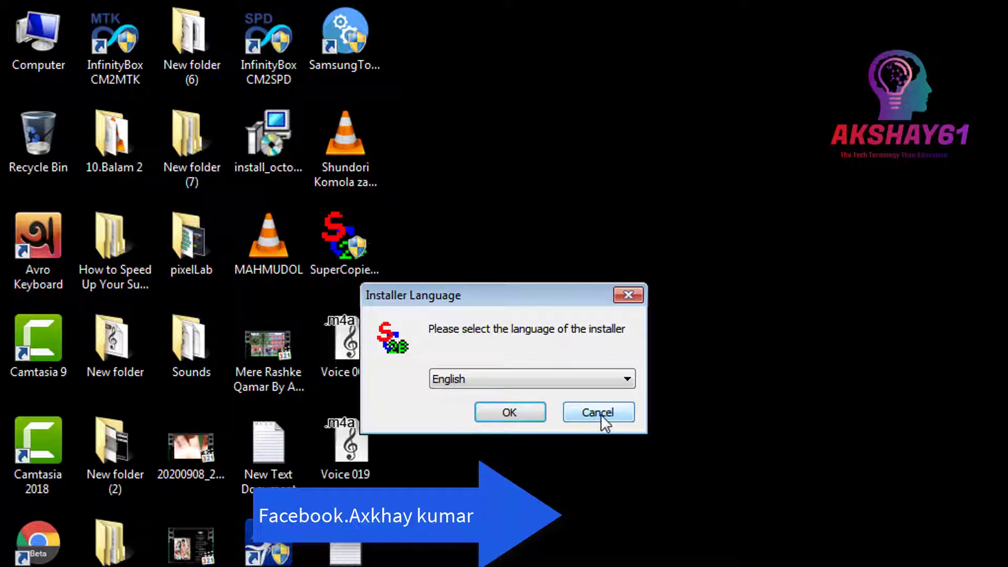
{"action": "left_click", "coordinate": [516, 407]}
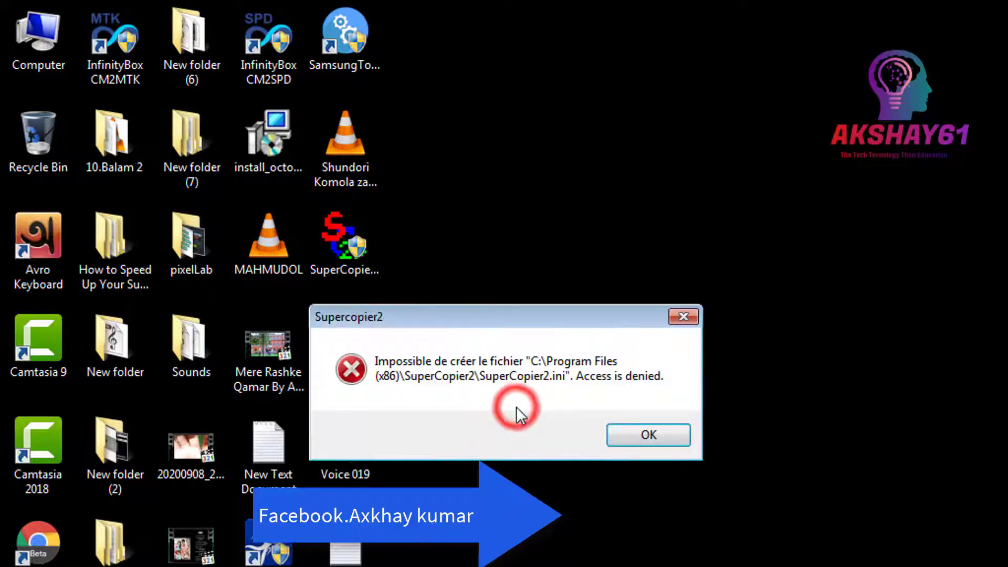
{"action": "left_click", "coordinate": [623, 427]}
{"action": "left_click", "coordinate": [654, 476]}
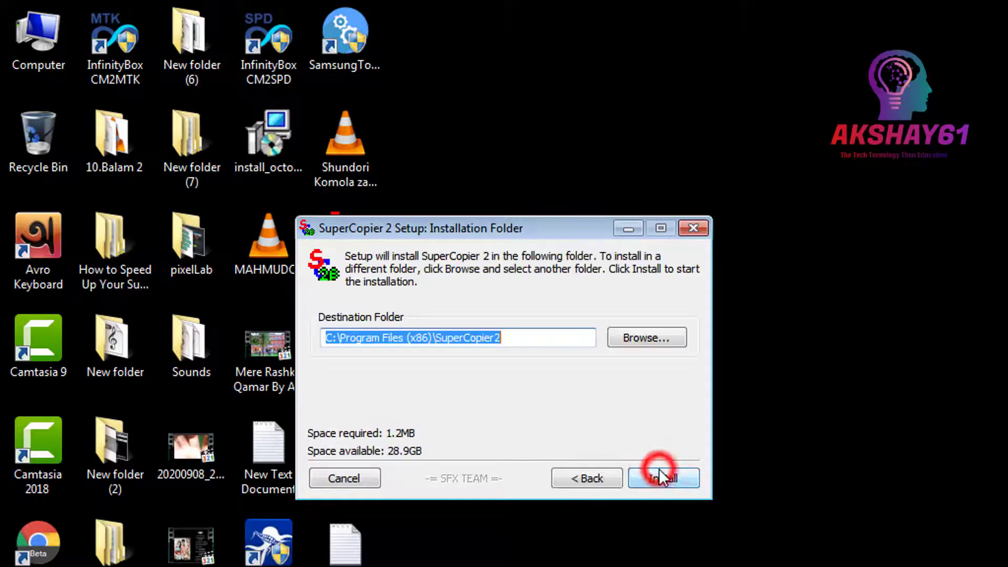
{"action": "left_click", "coordinate": [658, 474]}
Ignore the file-writing errors, finish the SuperCopier 2 setup and close the ReadMe
{"action": "left_click", "coordinate": [656, 469]}
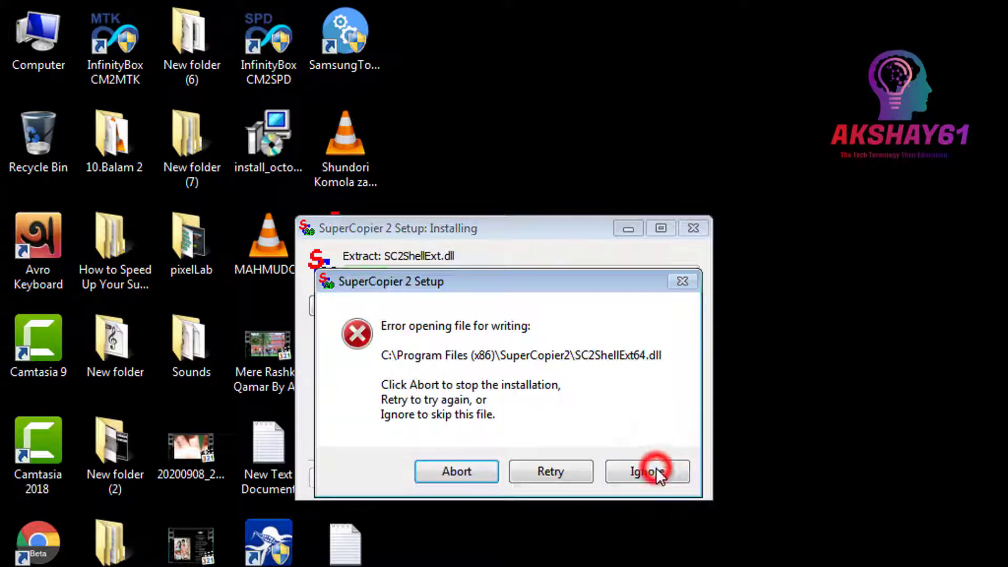
{"action": "left_click", "coordinate": [646, 468]}
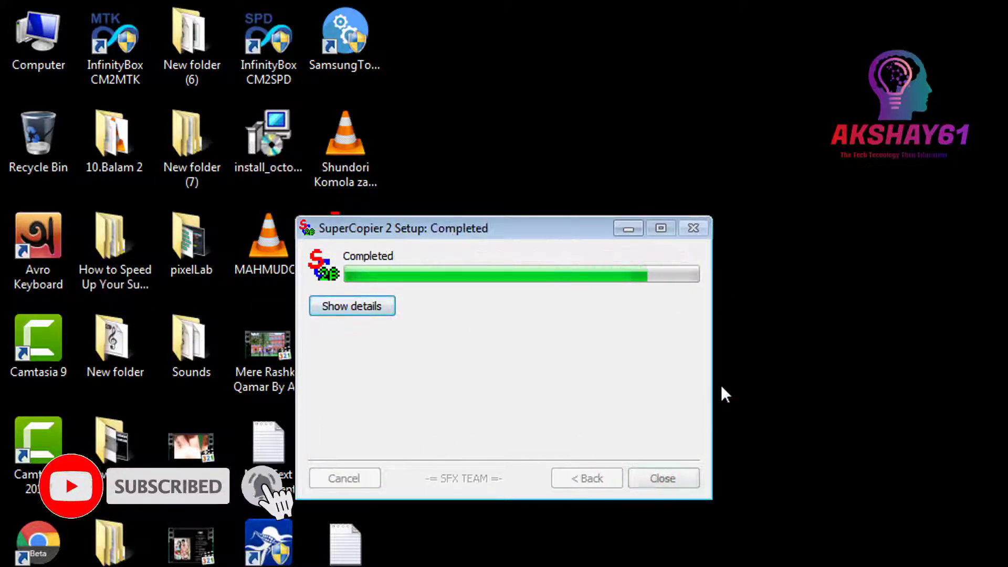
{"action": "left_click", "coordinate": [665, 478]}
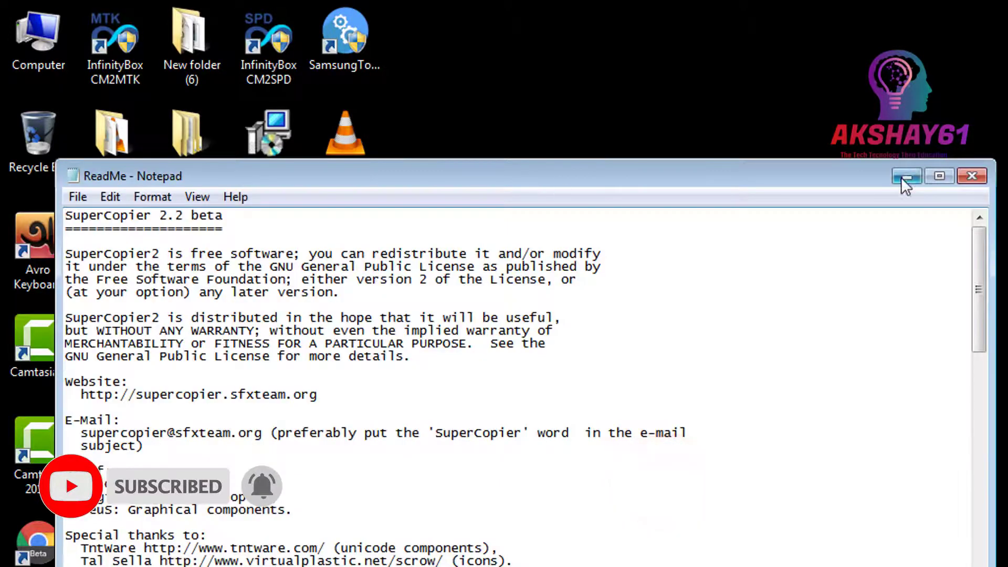
{"action": "left_click", "coordinate": [971, 176]}
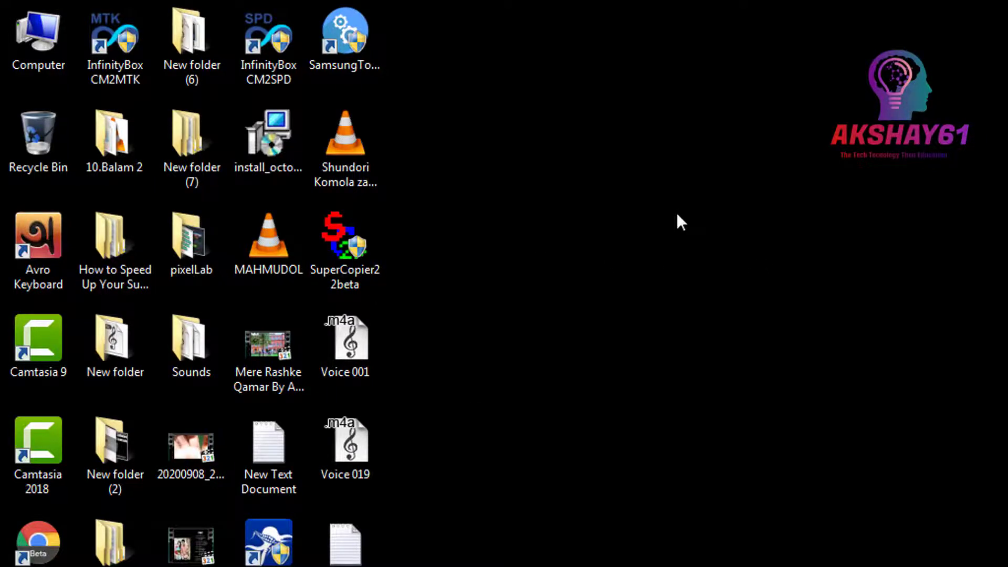
{"action": "right_click", "coordinate": [629, 213]}
{"action": "left_click", "coordinate": [704, 268]}
{"action": "right_click", "coordinate": [577, 233]}
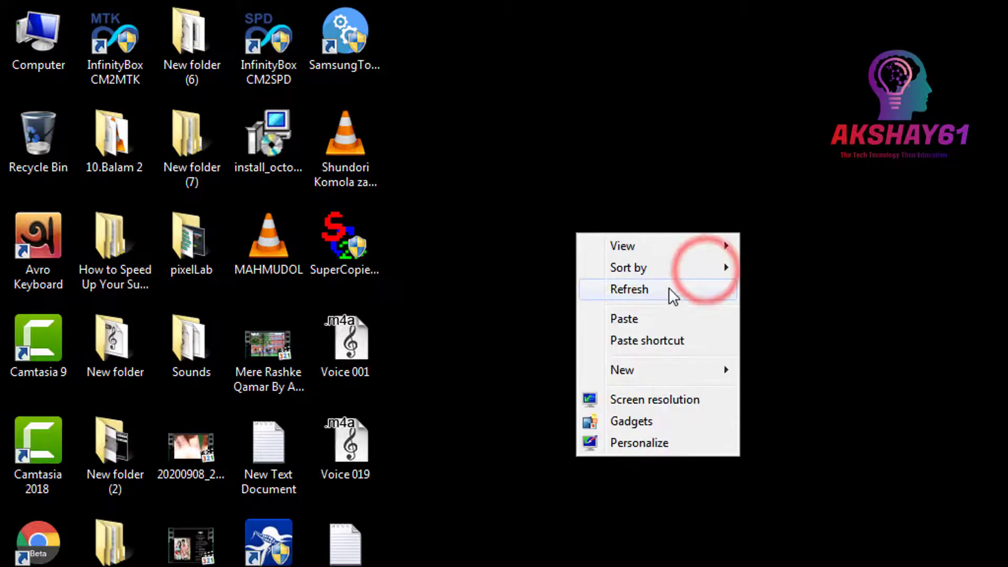
{"action": "left_click", "coordinate": [670, 292]}
{"action": "right_click", "coordinate": [624, 247]}
{"action": "left_click", "coordinate": [676, 298]}
{"action": "right_click", "coordinate": [556, 202]}
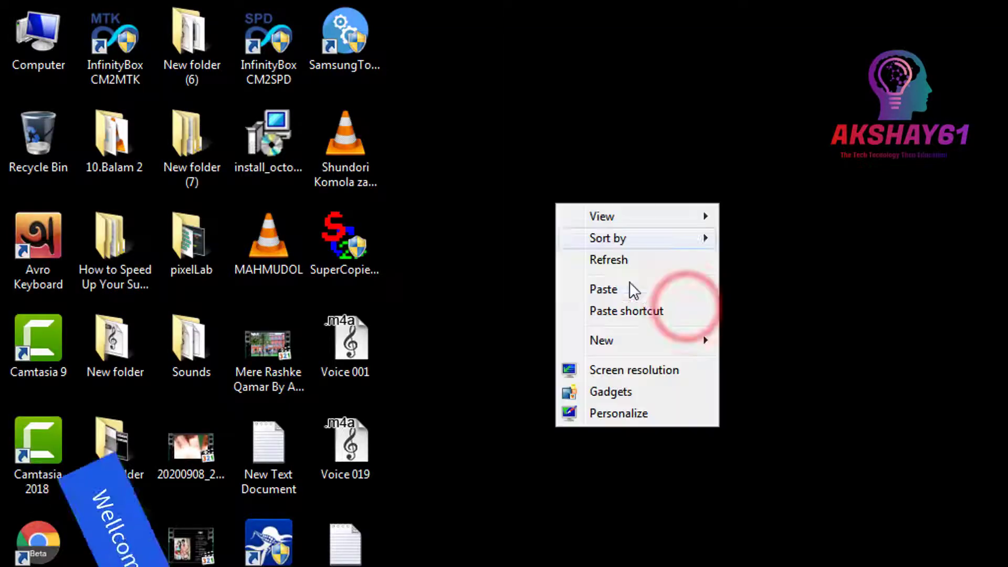
{"action": "left_click", "coordinate": [767, 391]}
Create a new folder on the desktop with the default name and paste the copied music files into it
{"action": "right_click", "coordinate": [657, 267]}
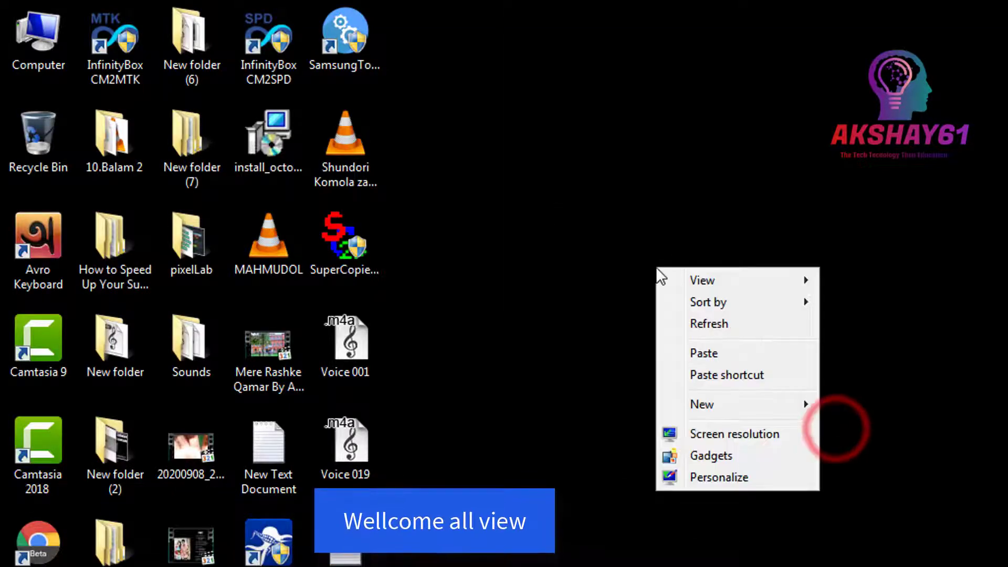
{"action": "left_click", "coordinate": [725, 406]}
{"action": "left_click", "coordinate": [542, 408]}
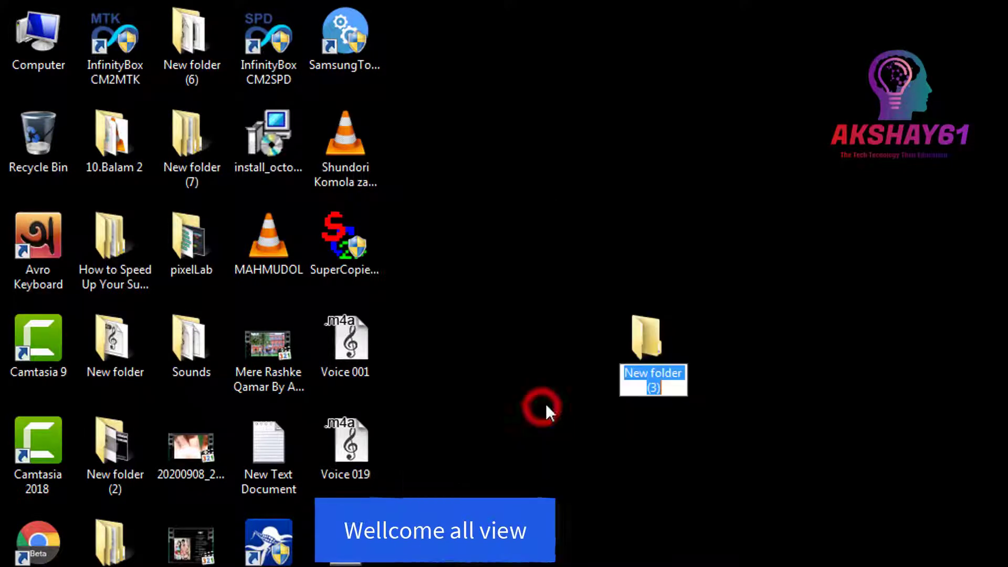
{"action": "right_click", "coordinate": [650, 344]}
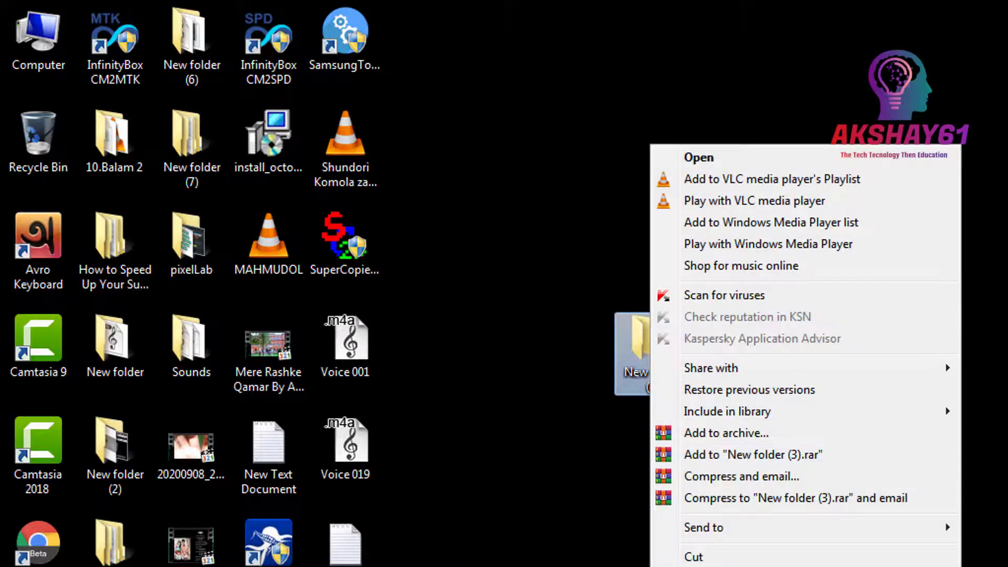
{"action": "key", "text": "p"}
Expand the copy window to its options and enable the speed limit at 100 MB
{"action": "left_click", "coordinate": [443, 444]}
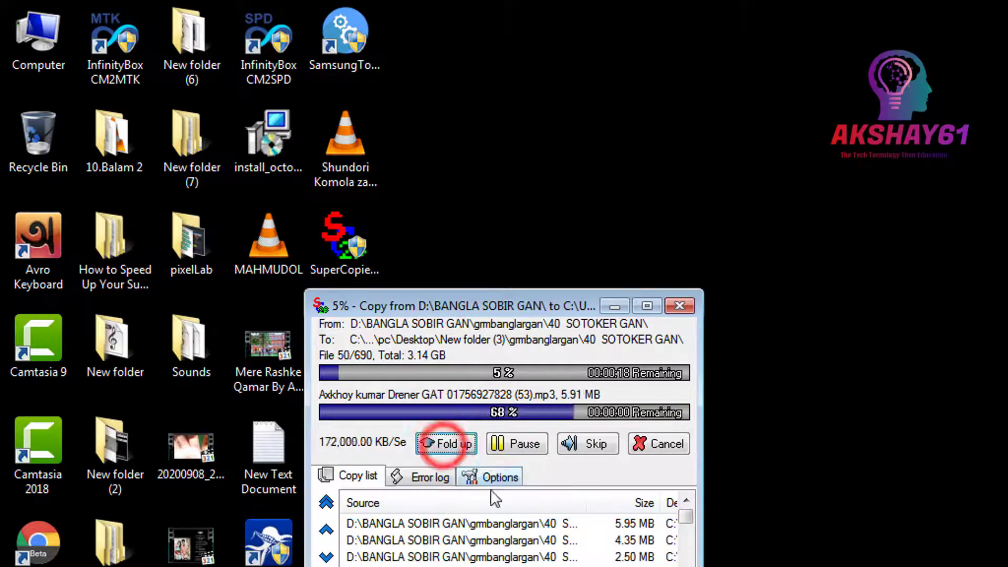
{"action": "left_click", "coordinate": [499, 476]}
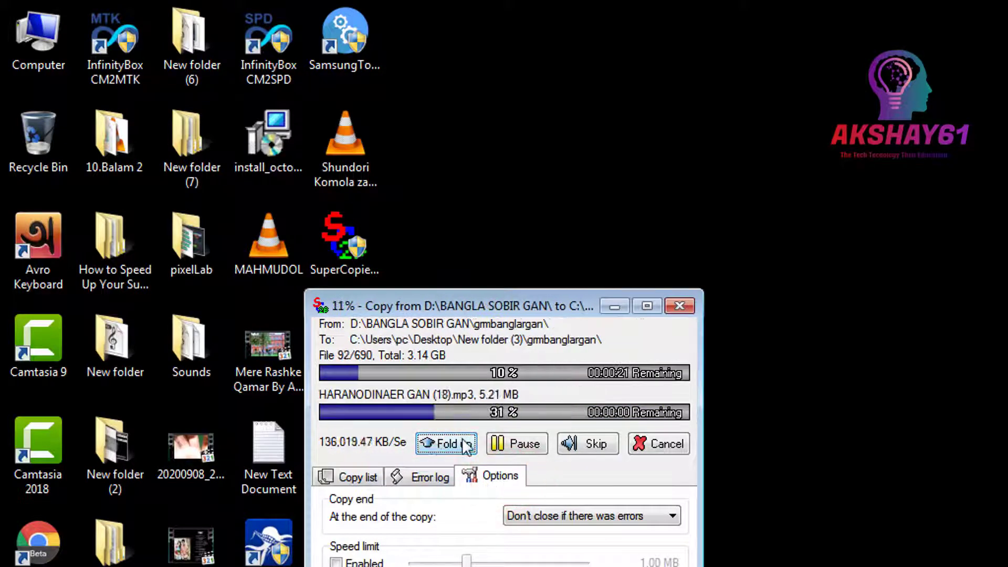
{"action": "left_click_drag", "start_coordinate": [560, 306], "coordinate": [618, 147]}
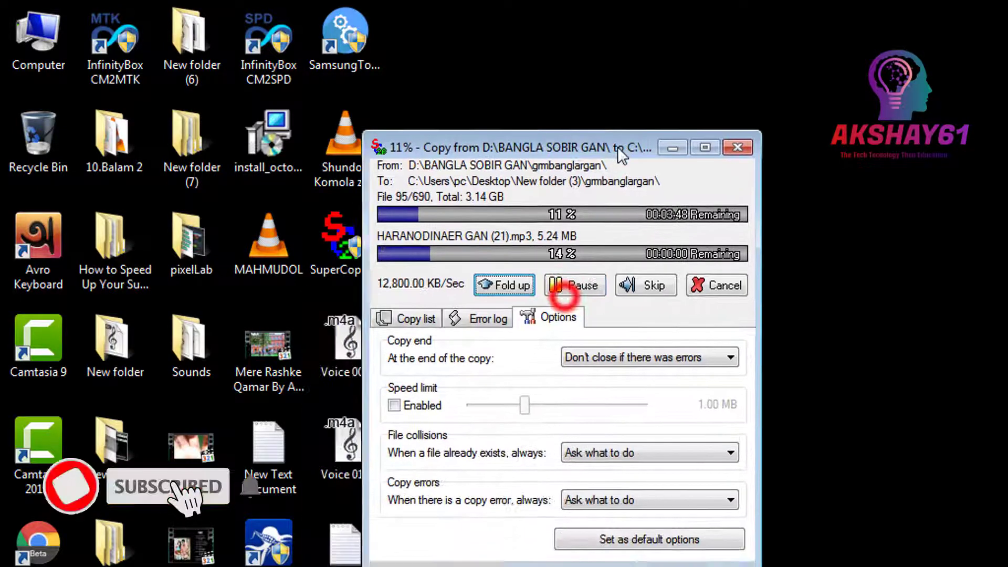
{"action": "left_click", "coordinate": [394, 405]}
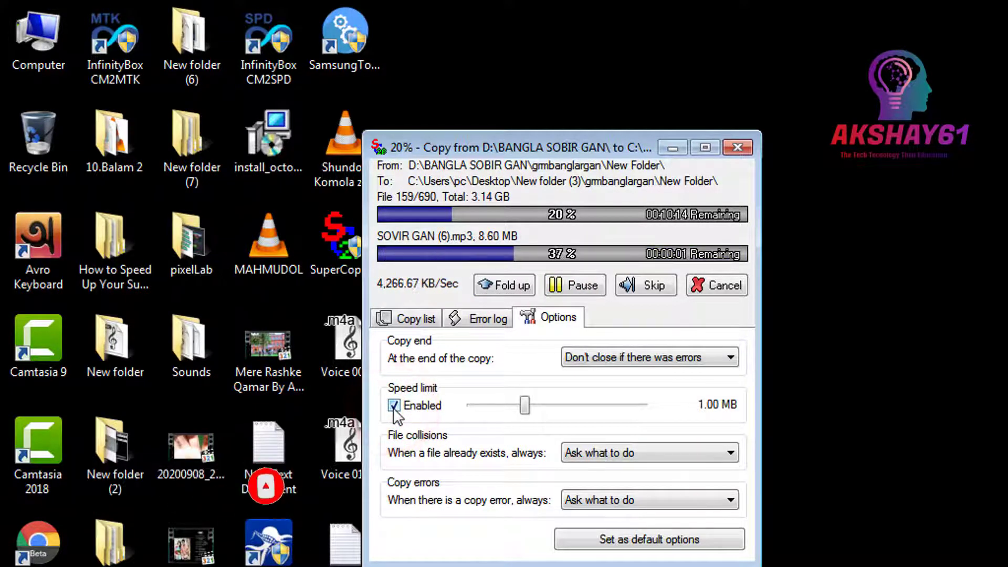
{"action": "left_click_drag", "start_coordinate": [525, 405], "coordinate": [678, 406]}
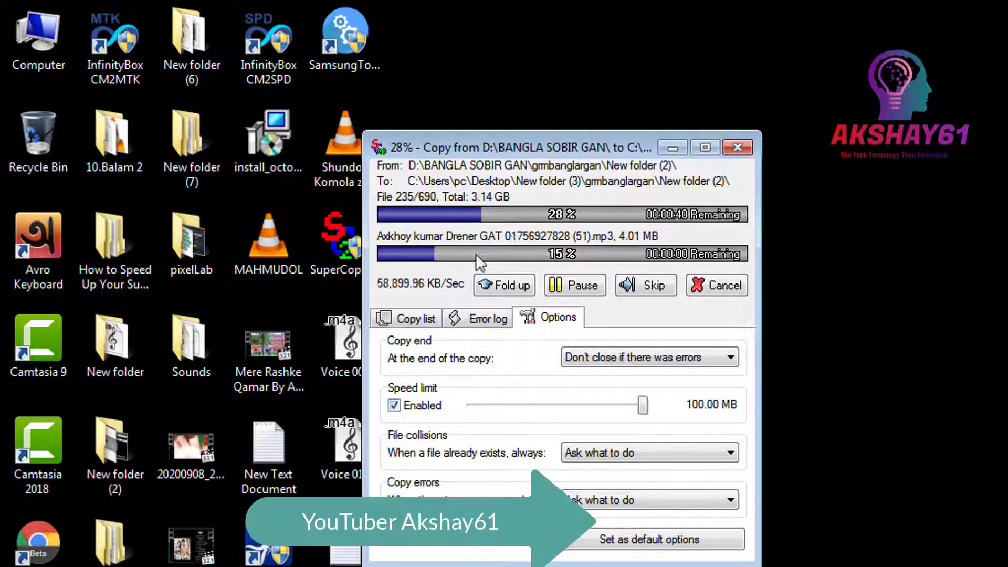
Switch the copy speed limit off, back on and off again
{"action": "left_click", "coordinate": [394, 406]}
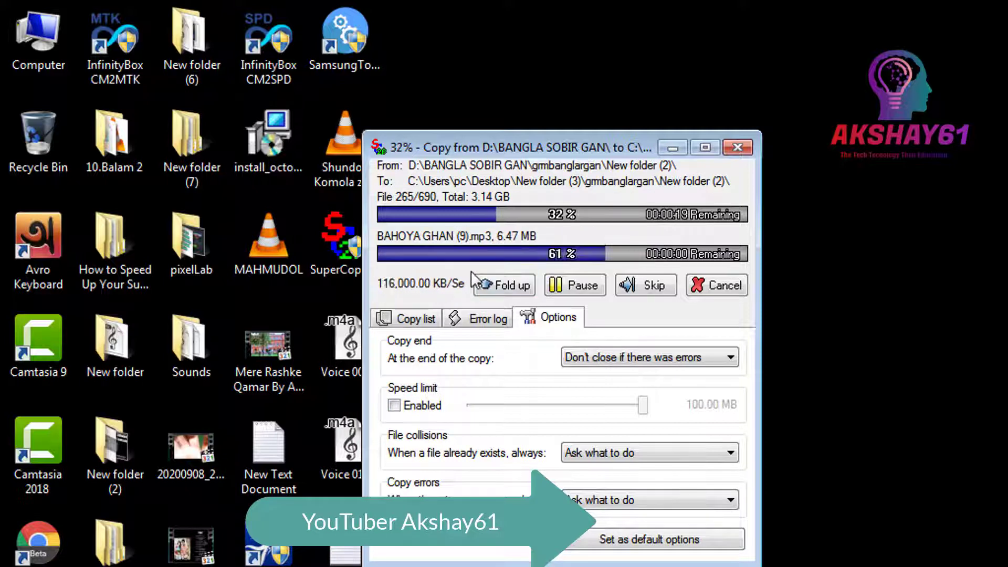
{"action": "left_click", "coordinate": [393, 405]}
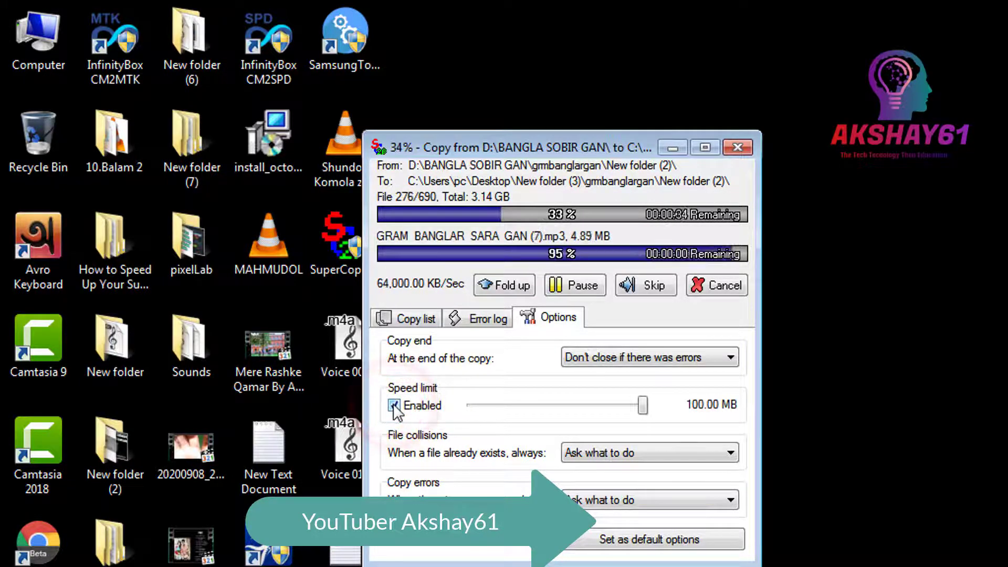
{"action": "left_click", "coordinate": [394, 406]}
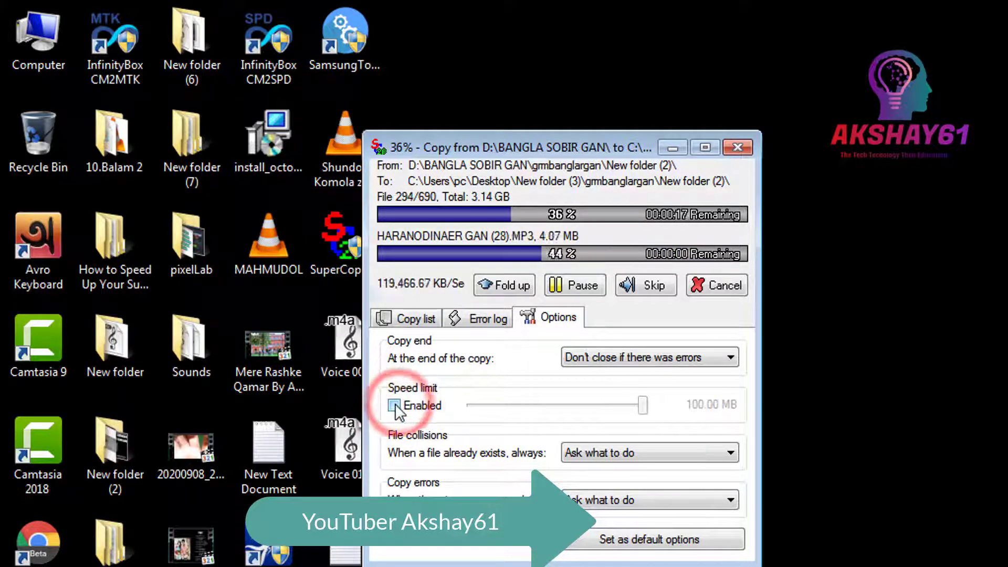
Try lower speed limits on the running copy, return the limit to 100 MB and disable it
{"action": "left_click", "coordinate": [394, 406]}
{"action": "left_click", "coordinate": [544, 408]}
{"action": "left_click", "coordinate": [541, 407]}
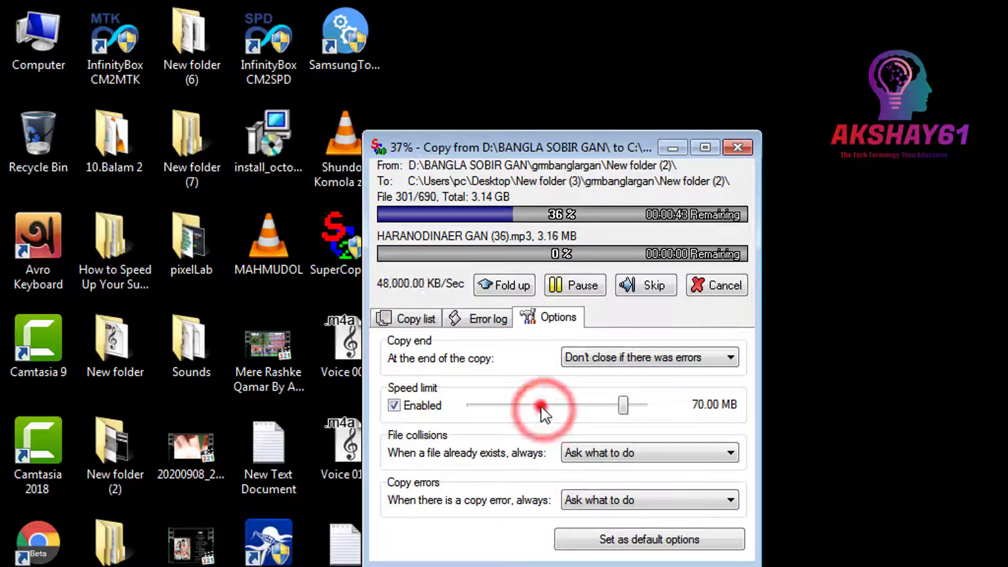
{"action": "left_click", "coordinate": [541, 405]}
{"action": "left_click", "coordinate": [541, 405]}
{"action": "left_click_drag", "start_coordinate": [608, 404], "coordinate": [654, 409]}
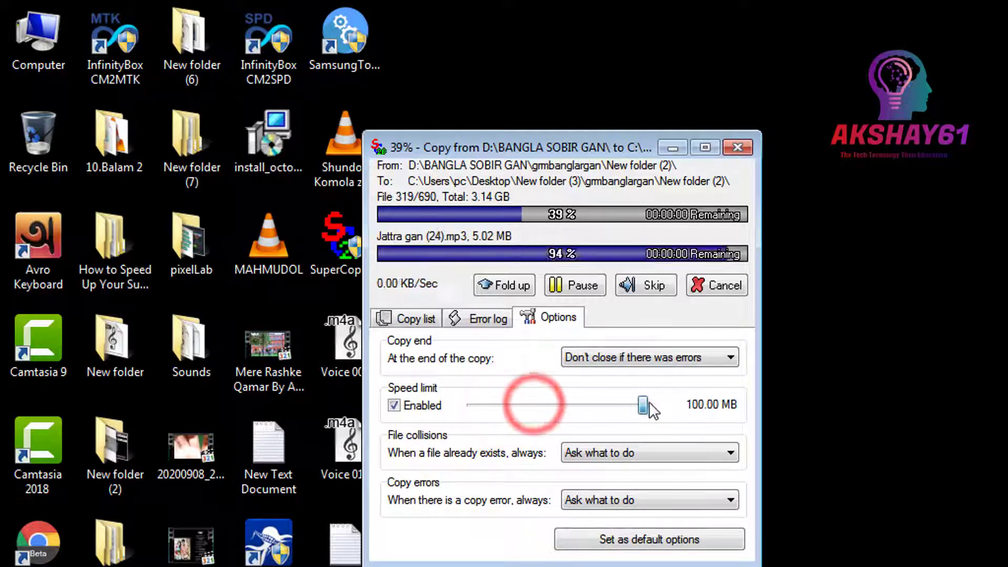
{"action": "left_click", "coordinate": [394, 406]}
Pause the running copy from the expanded copy window and collapse the window's details
{"action": "left_click", "coordinate": [500, 283]}
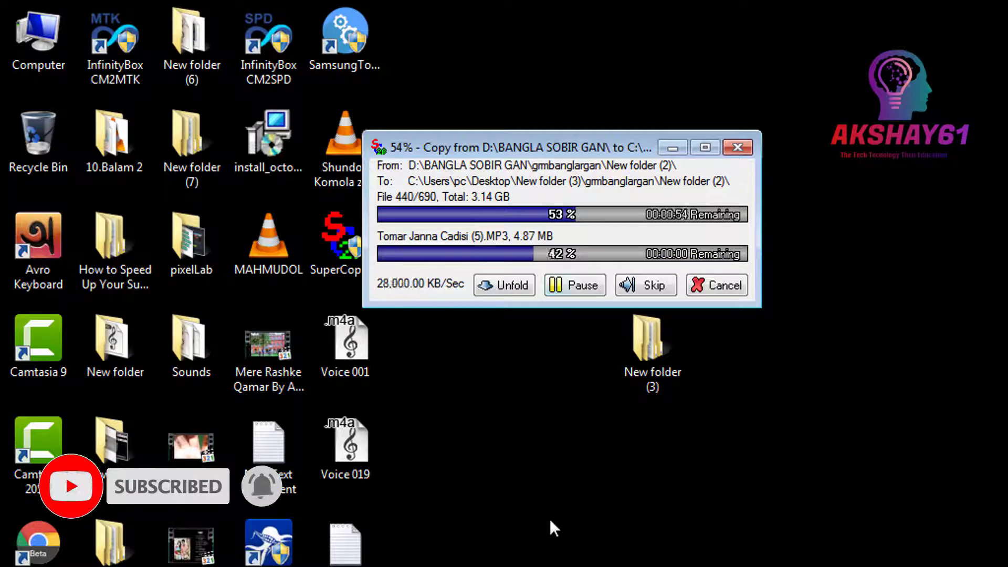
{"action": "left_click", "coordinate": [507, 288]}
{"action": "left_click", "coordinate": [578, 287]}
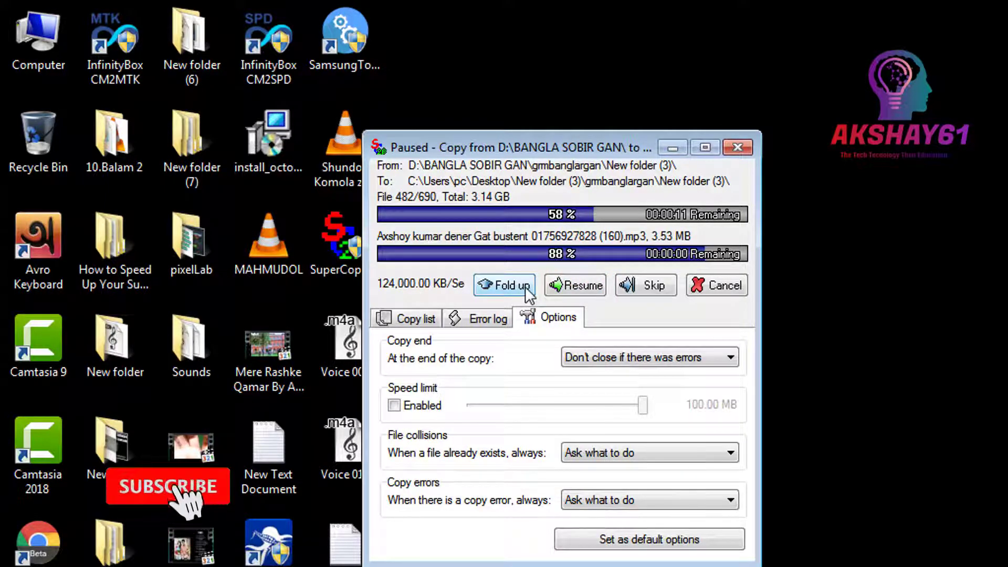
{"action": "left_click", "coordinate": [506, 285]}
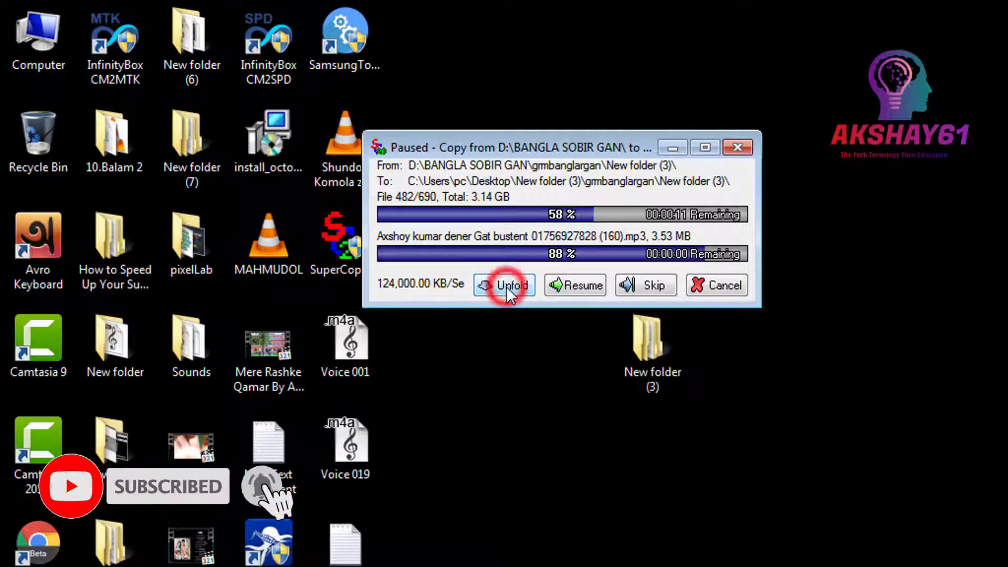
Toggle the paused copy window's details open and closed, leaving its options expanded
{"action": "left_click", "coordinate": [506, 286]}
{"action": "left_click", "coordinate": [506, 286]}
{"action": "left_click", "coordinate": [506, 286]}
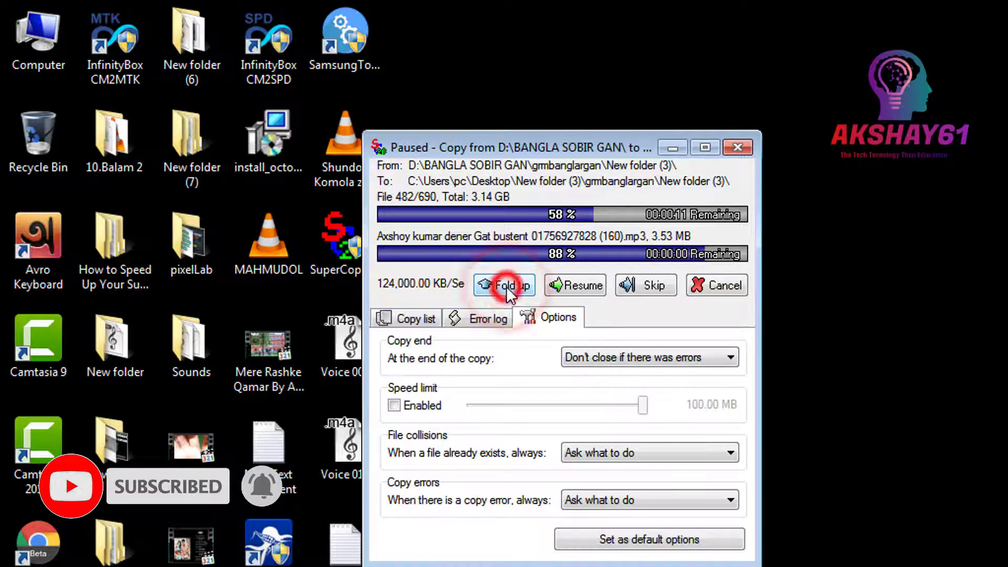
{"action": "left_click", "coordinate": [507, 286]}
{"action": "left_click", "coordinate": [506, 286]}
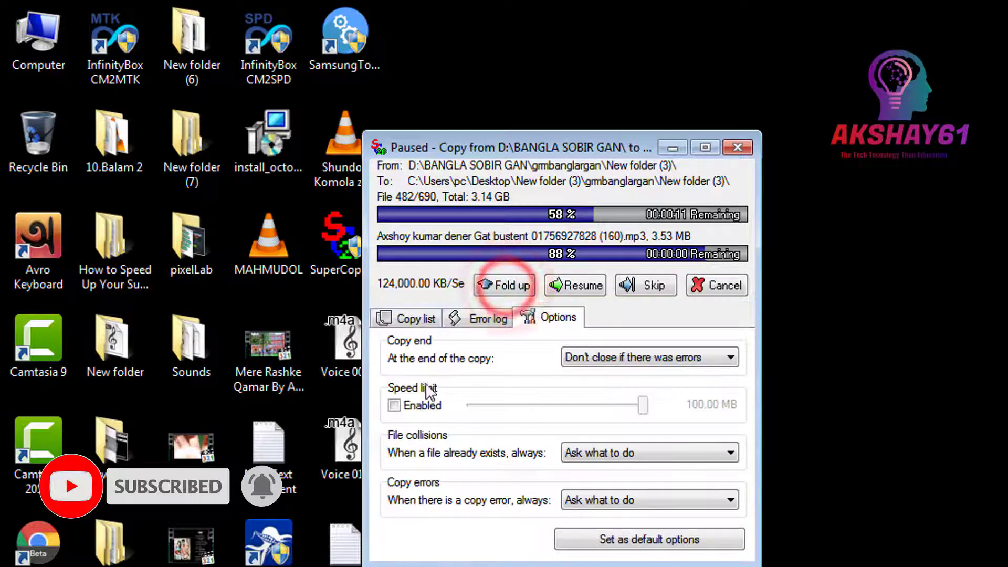
Enable the speed limit on the paused copy, try its slider, return it to 100 MB and disable the limit
{"action": "left_click", "coordinate": [393, 405]}
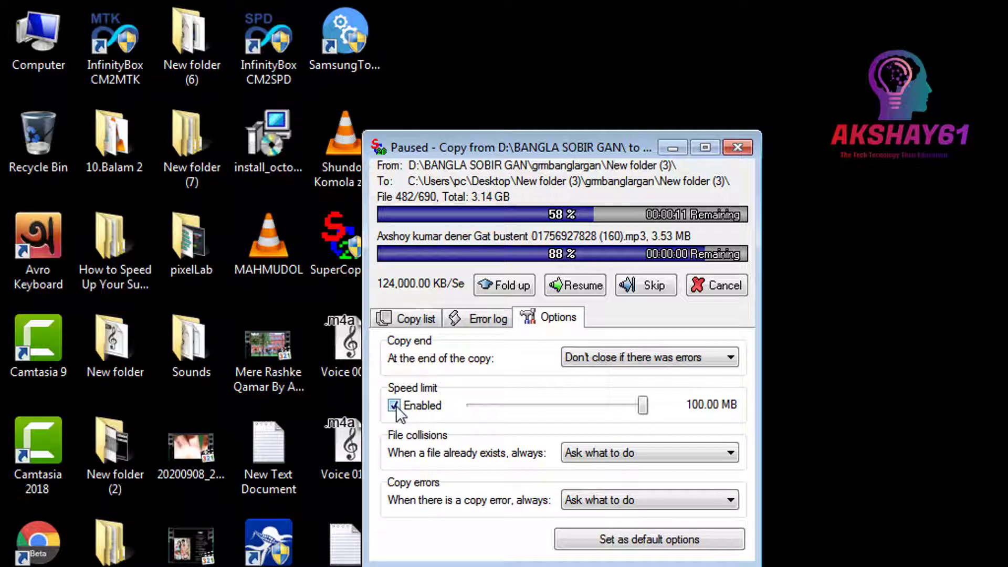
{"action": "left_click_drag", "start_coordinate": [642, 405], "coordinate": [549, 407]}
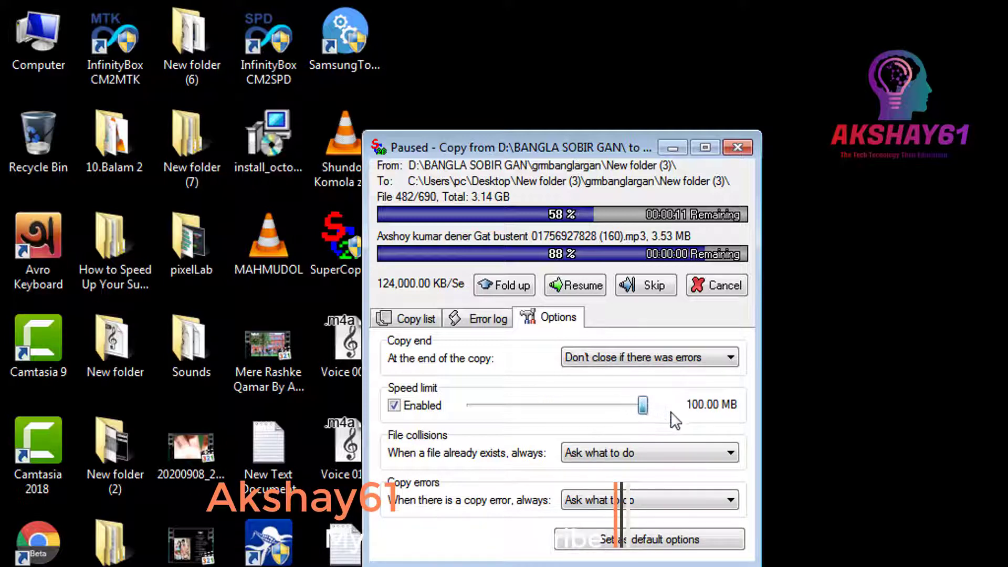
{"action": "left_click", "coordinate": [393, 405]}
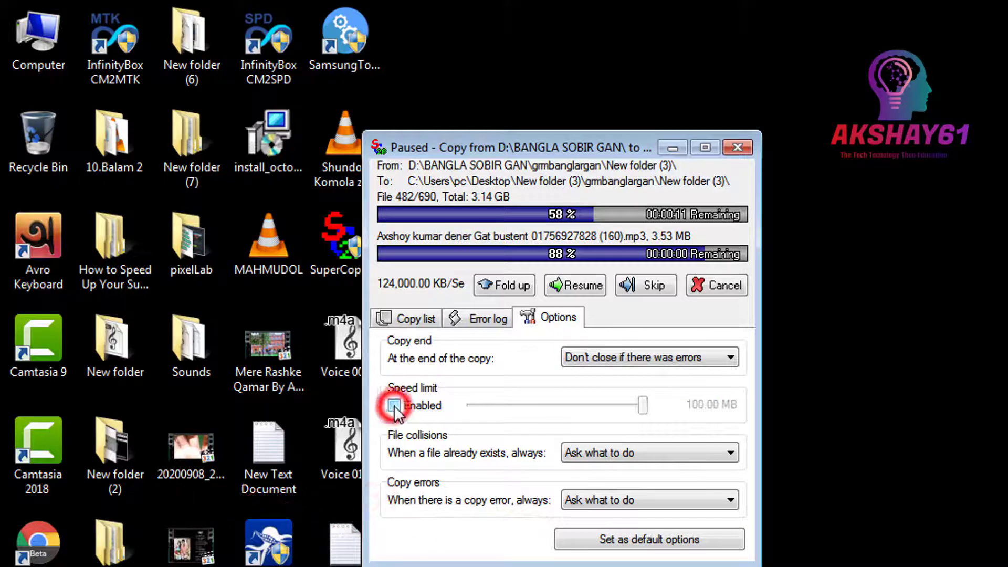
Resume the paused copy with the window's details collapsed and close the copy window
{"action": "left_click", "coordinate": [517, 285]}
{"action": "left_click", "coordinate": [564, 285]}
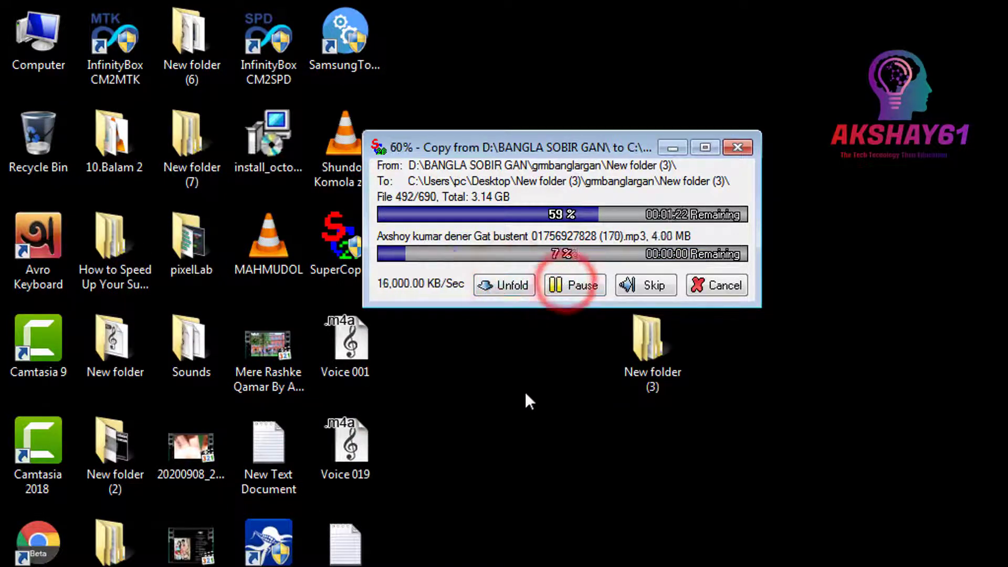
{"action": "left_click", "coordinate": [732, 154]}
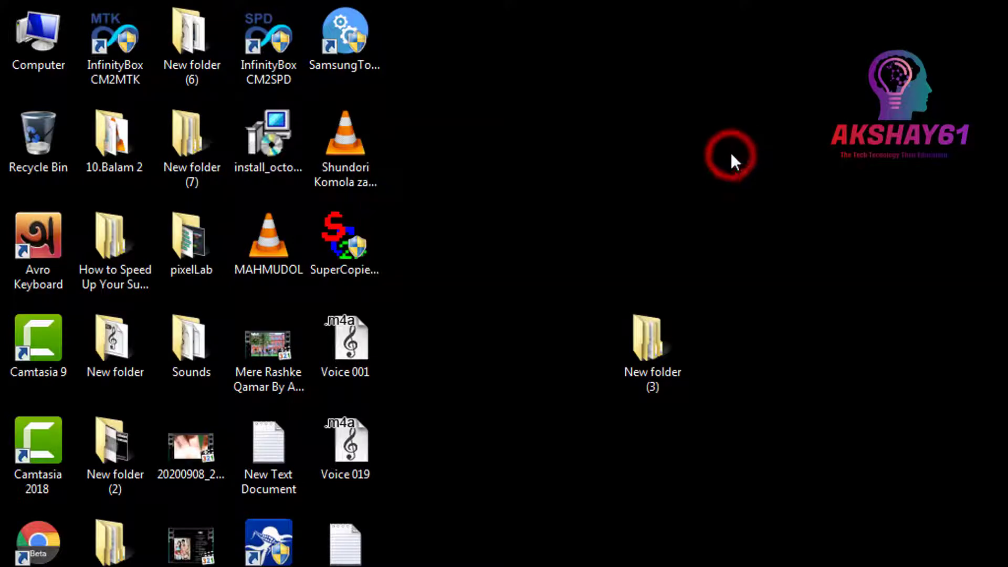
Refresh the desktop three times
{"action": "right_click", "coordinate": [821, 282]}
{"action": "left_click", "coordinate": [884, 341]}
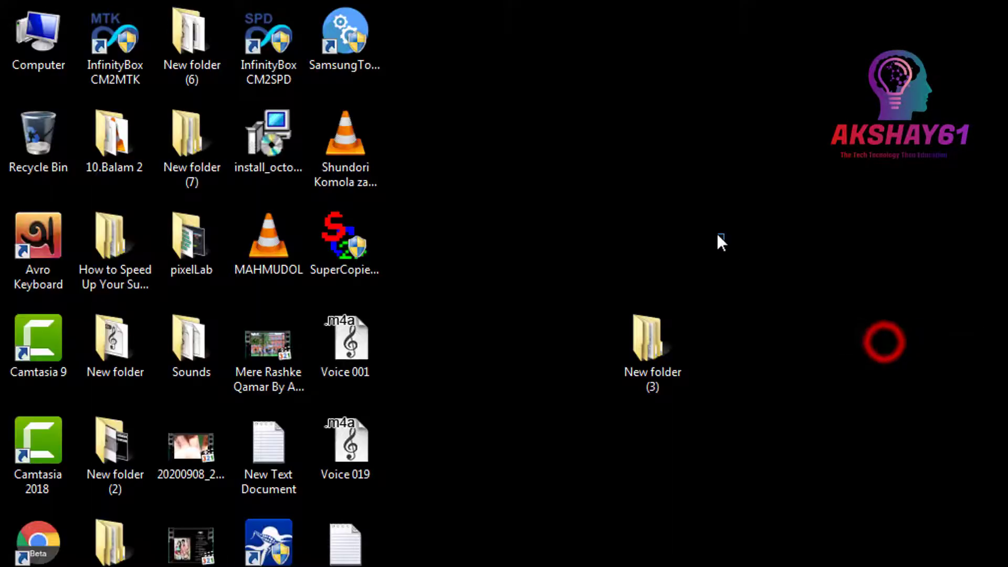
{"action": "right_click", "coordinate": [723, 243]}
{"action": "left_click", "coordinate": [804, 301]}
{"action": "right_click", "coordinate": [768, 245]}
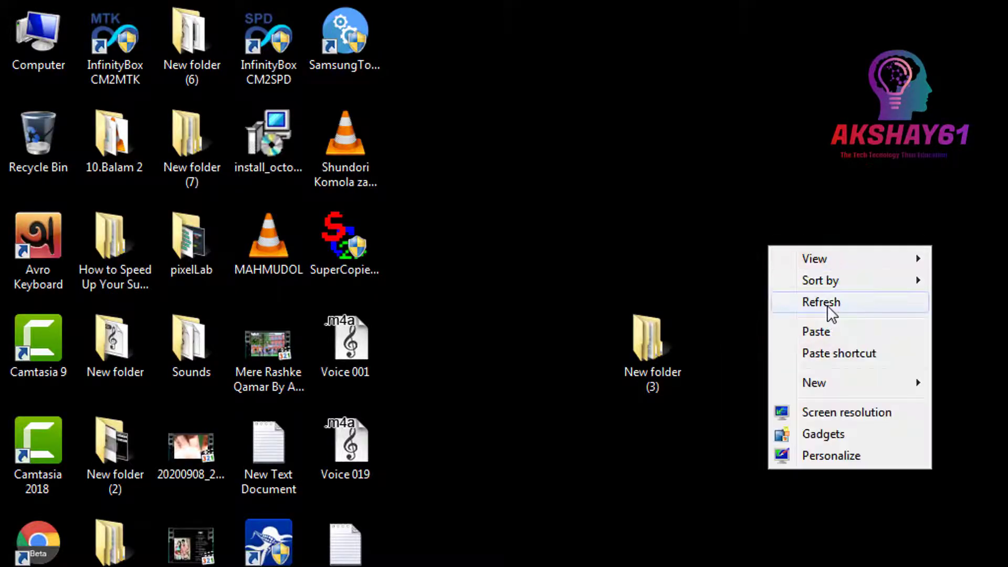
{"action": "left_click", "coordinate": [827, 304]}
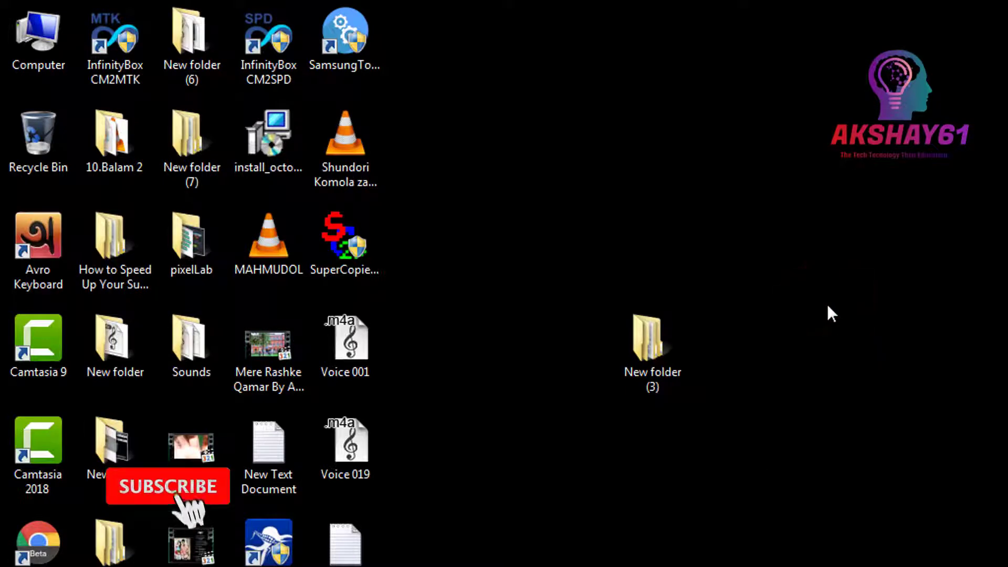